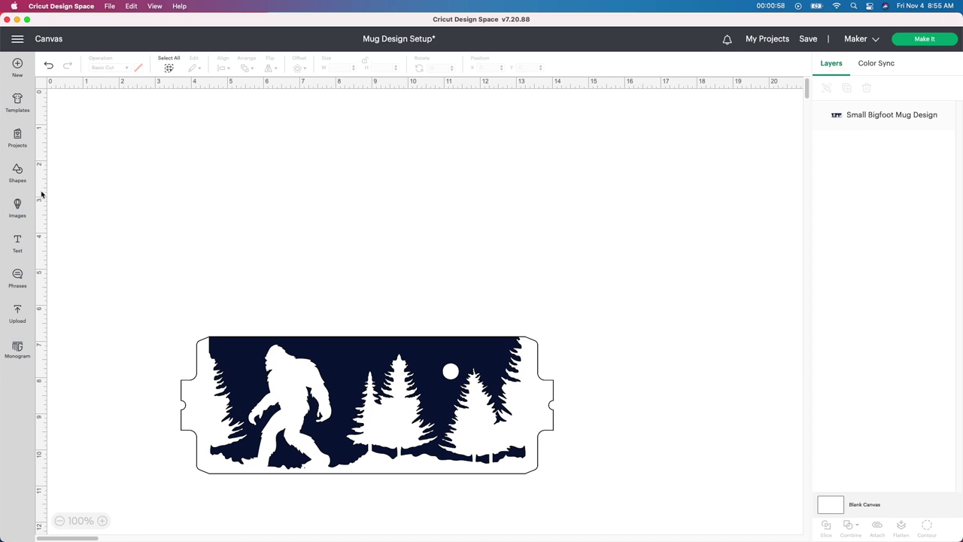
# Step: Search the image library for 'small mug press image'
pyautogui.click(21, 207)
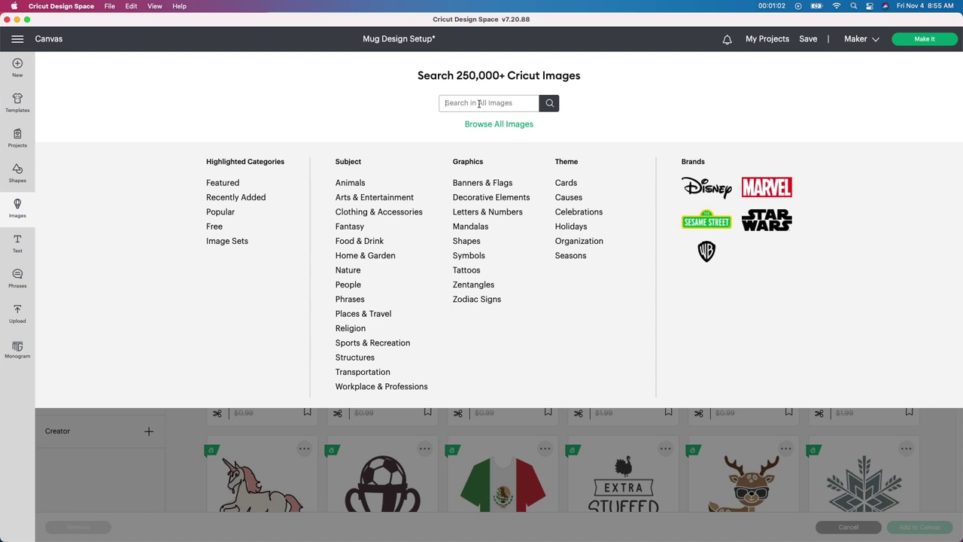
pyautogui.write('small mug press image')
pyautogui.press('Return')
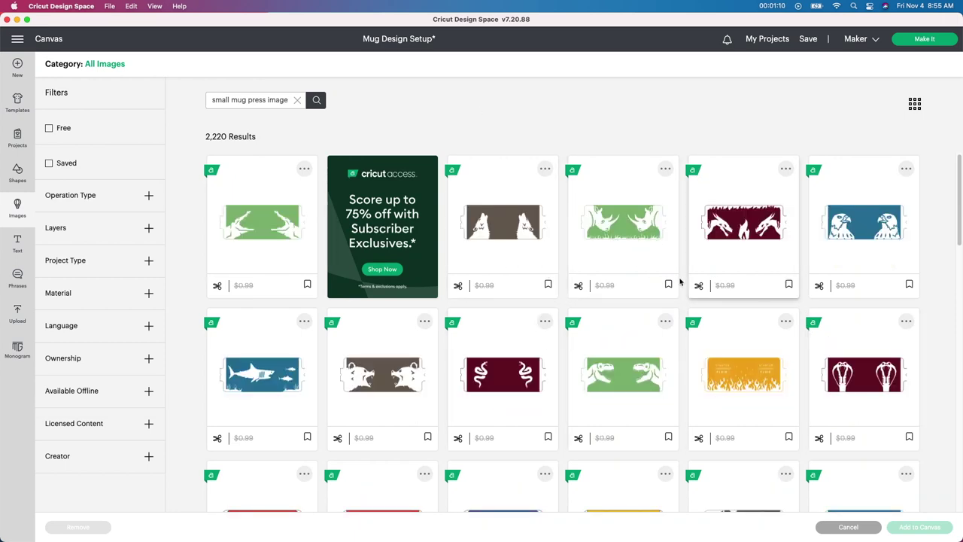
# Step: Scroll down through the 2,220 results to browse the mug wrap designs
pyautogui.scroll(-2, 678, 282)
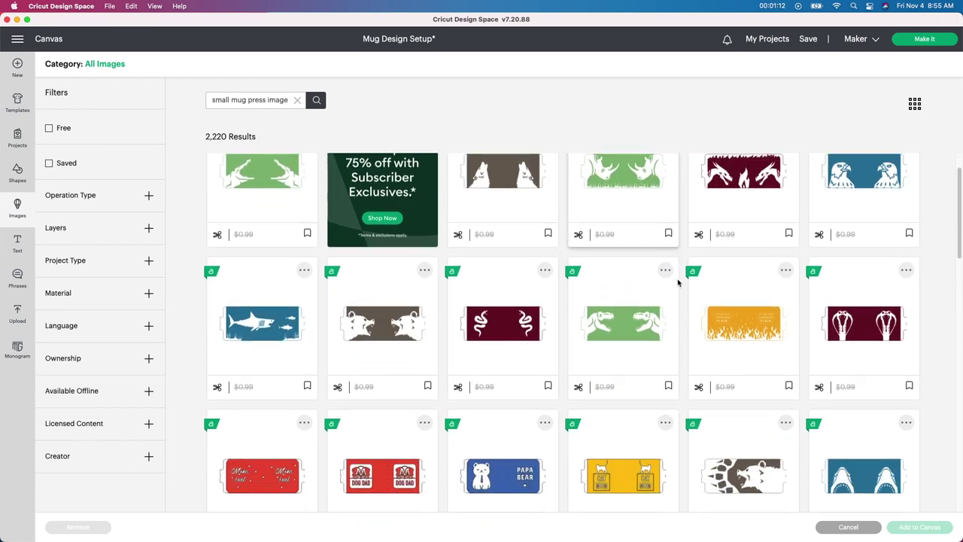
pyautogui.scroll(-8, 679, 280)
pyautogui.scroll(-2, 676, 277)
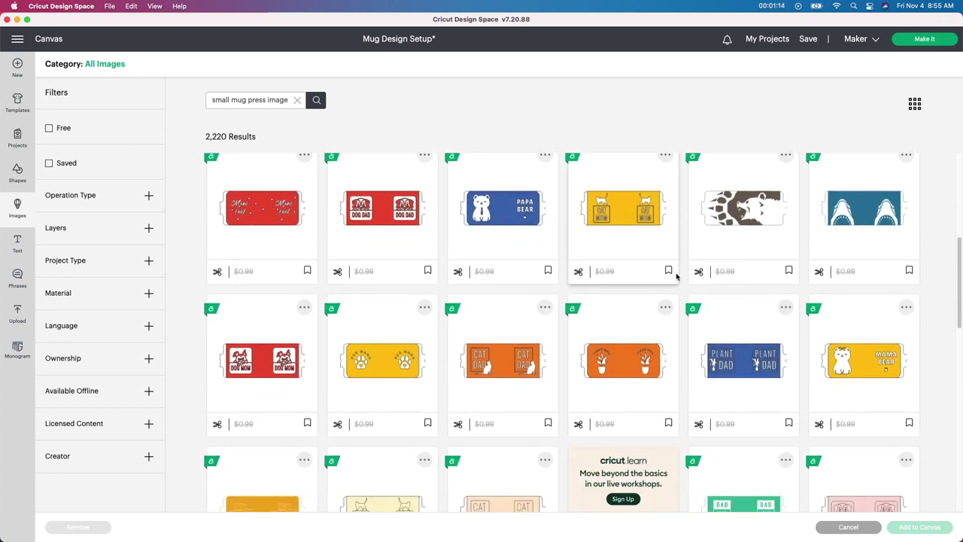
pyautogui.scroll(-10, 737, 256)
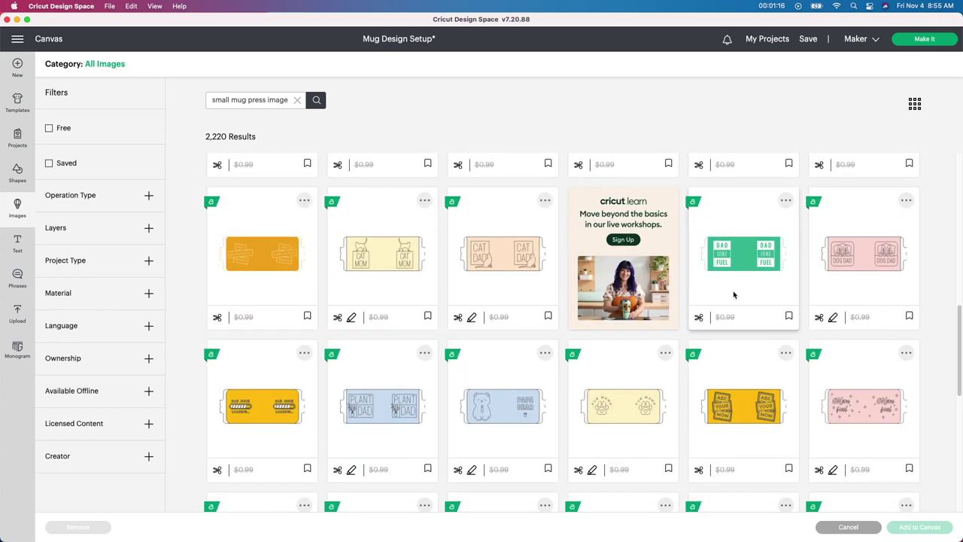
pyautogui.scroll(-9, 728, 300)
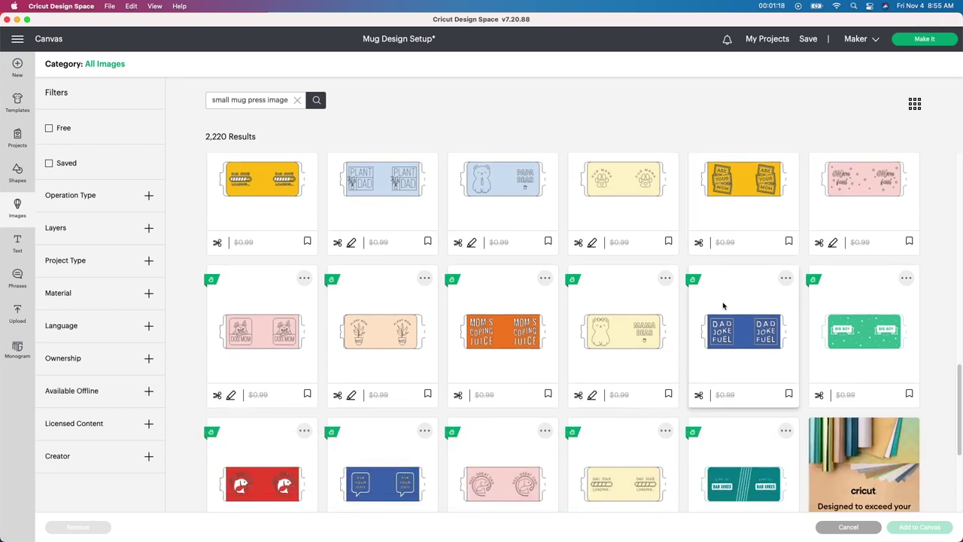
pyautogui.scroll(-5, 723, 306)
pyautogui.scroll(-3, 723, 306)
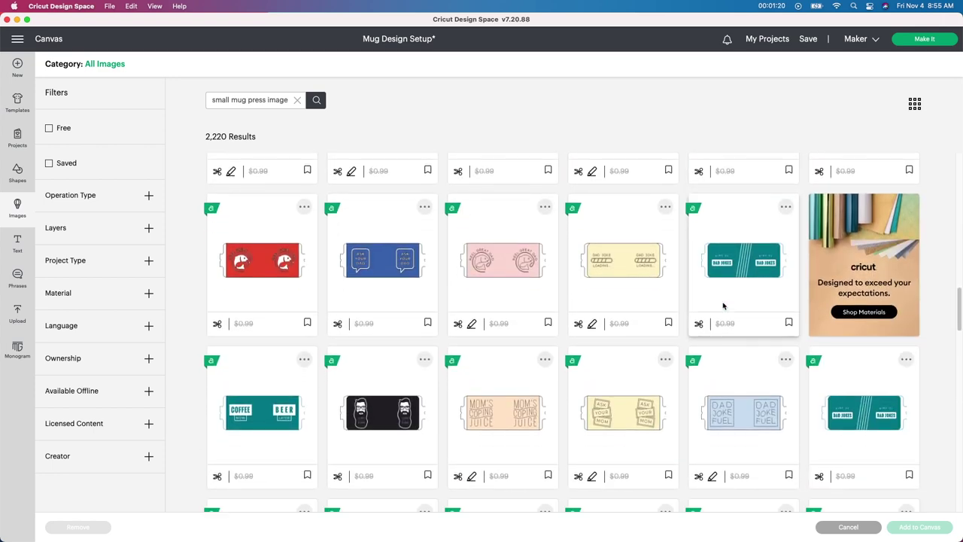
pyautogui.scroll(-2, 723, 306)
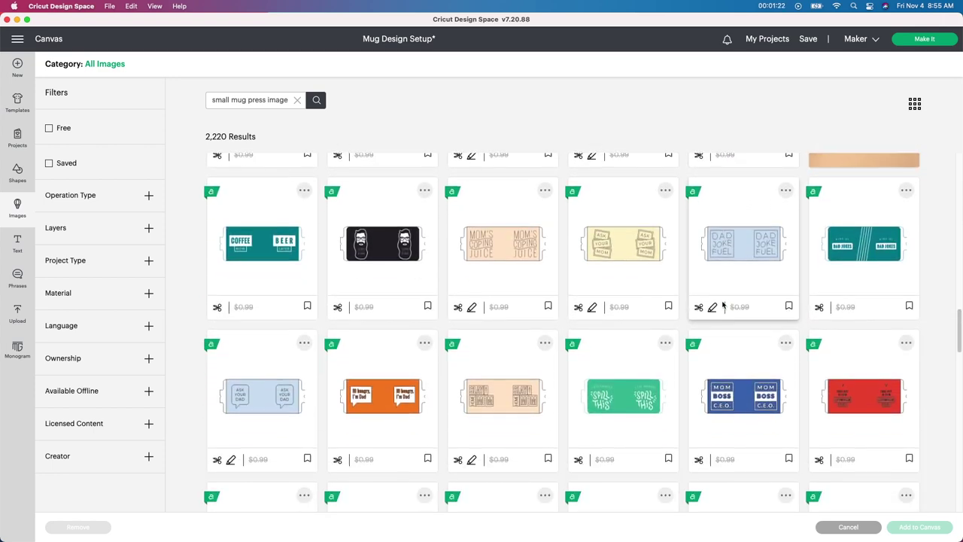
pyautogui.scroll(-7, 723, 305)
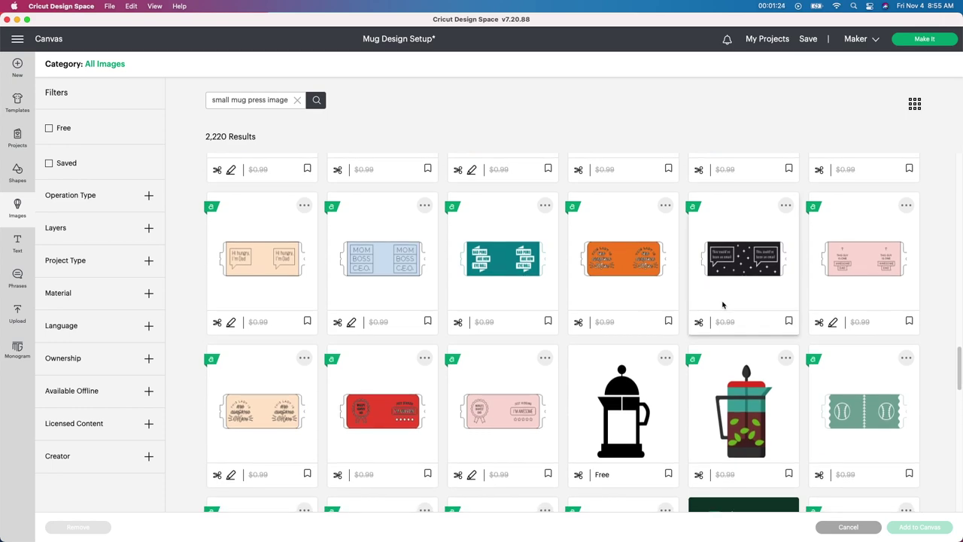
pyautogui.scroll(-3, 723, 305)
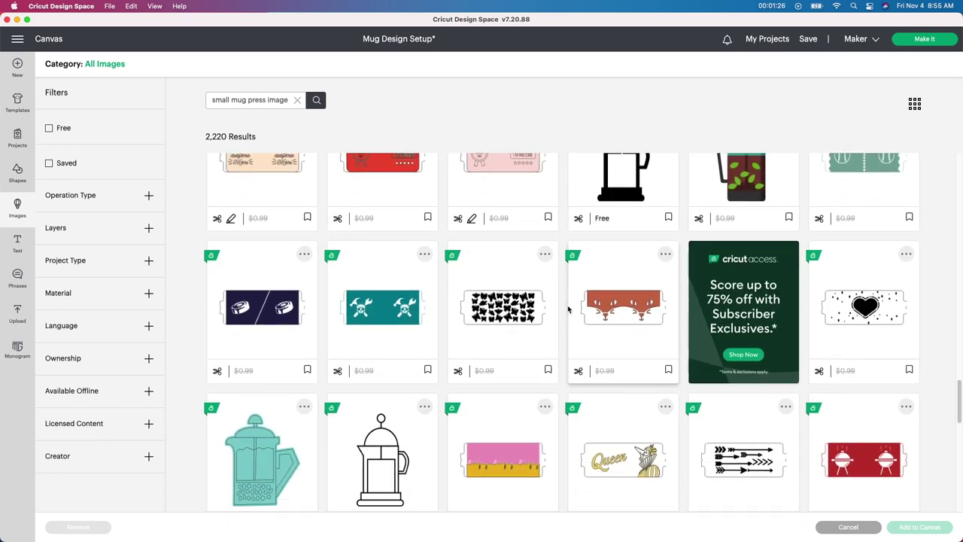
pyautogui.scroll(-6, 568, 309)
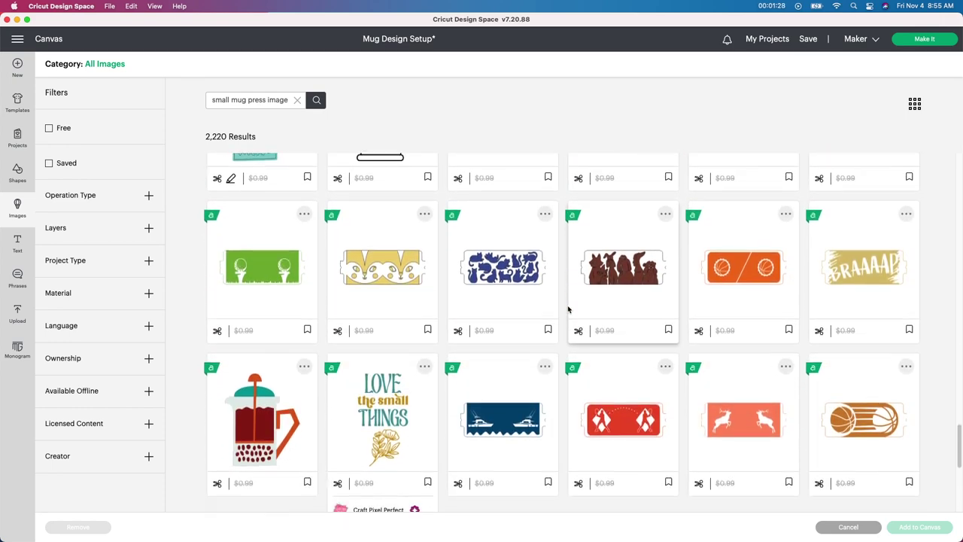
pyautogui.scroll(-1, 568, 308)
pyautogui.scroll(-5, 557, 300)
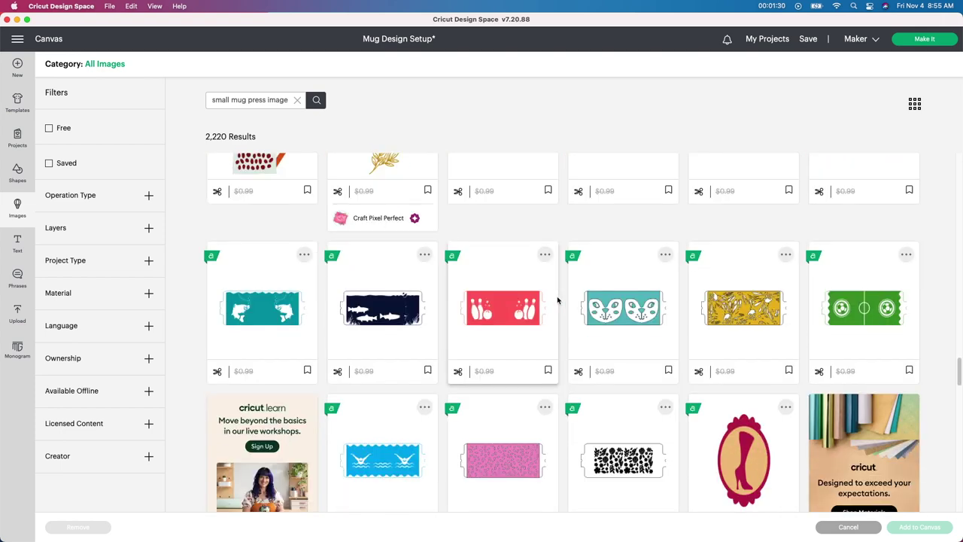
pyautogui.scroll(-1, 557, 300)
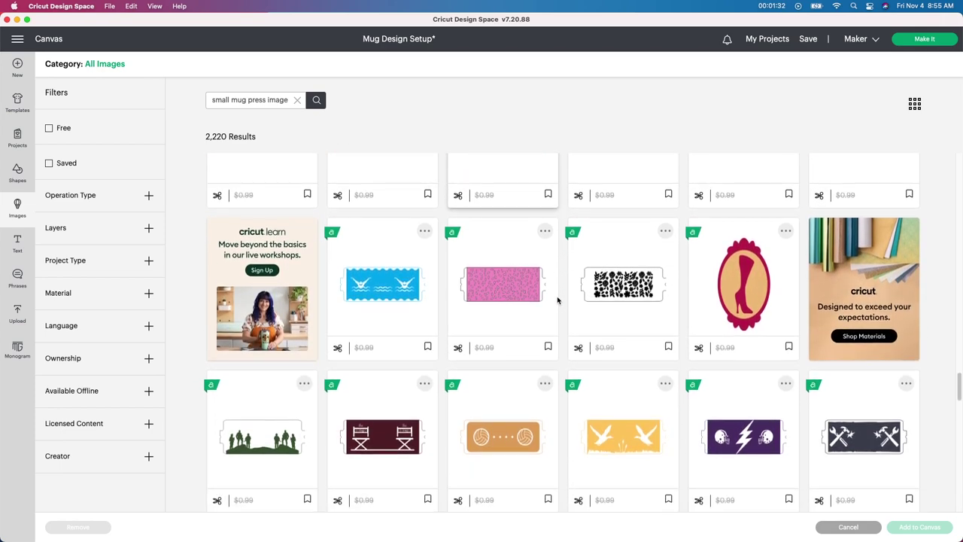
pyautogui.scroll(-2, 557, 298)
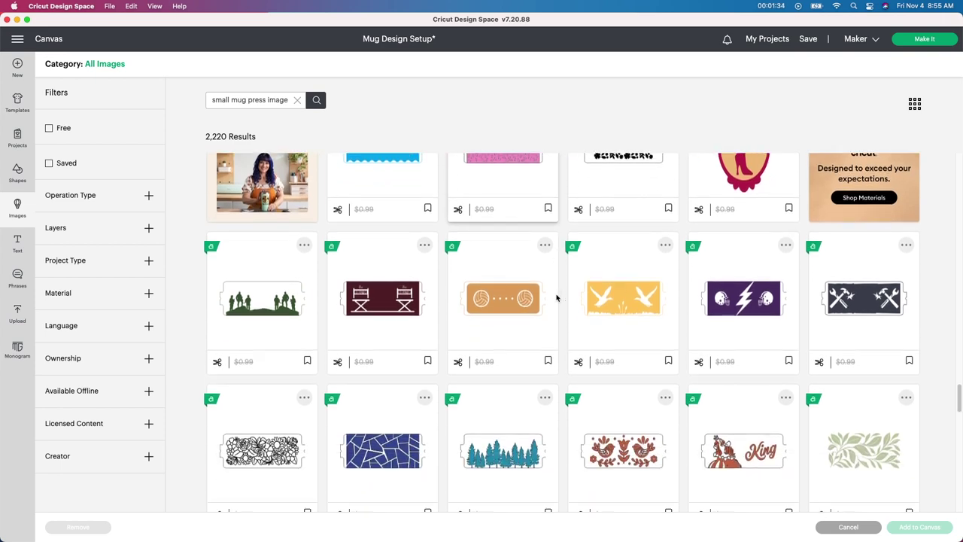
pyautogui.scroll(-1, 557, 298)
pyautogui.scroll(-3, 556, 298)
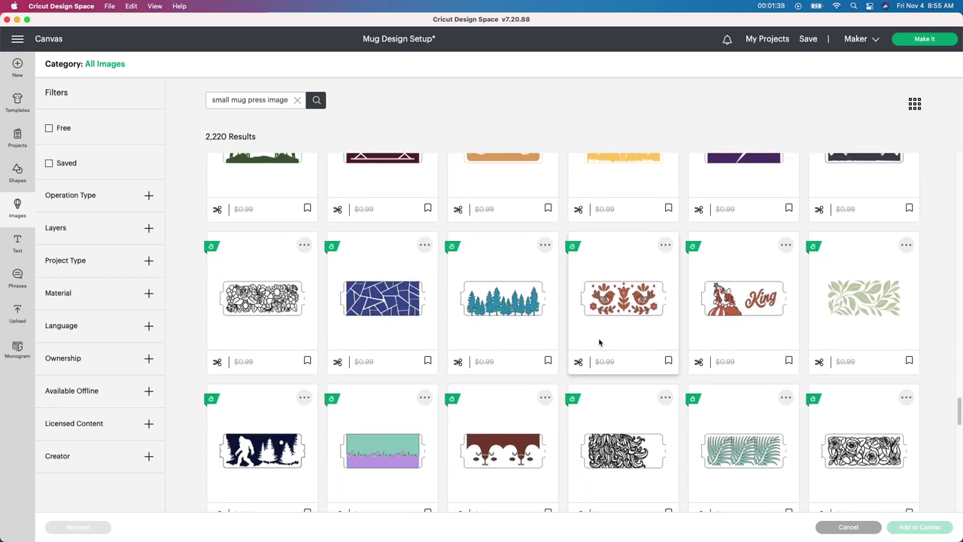
pyautogui.scroll(-2, 572, 343)
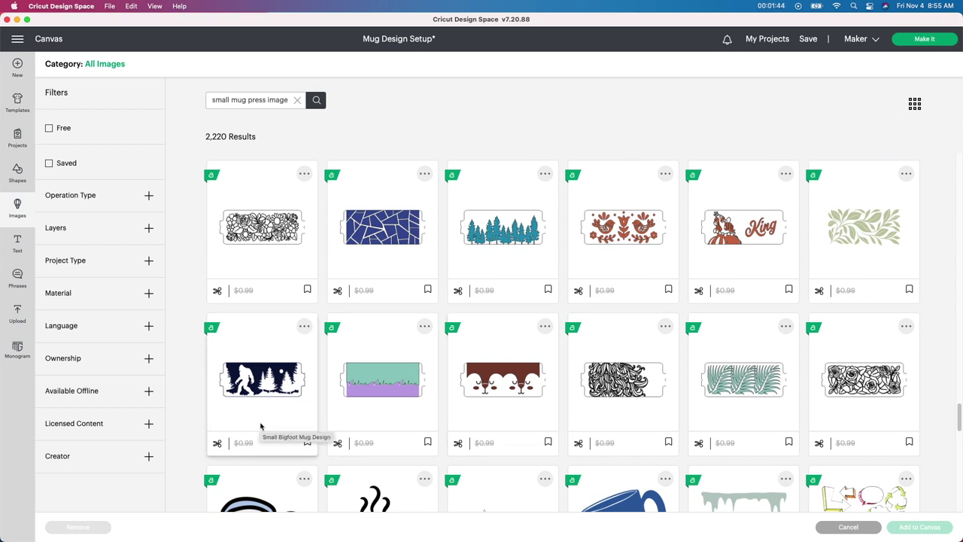
pyautogui.scroll(-1, 452, 353)
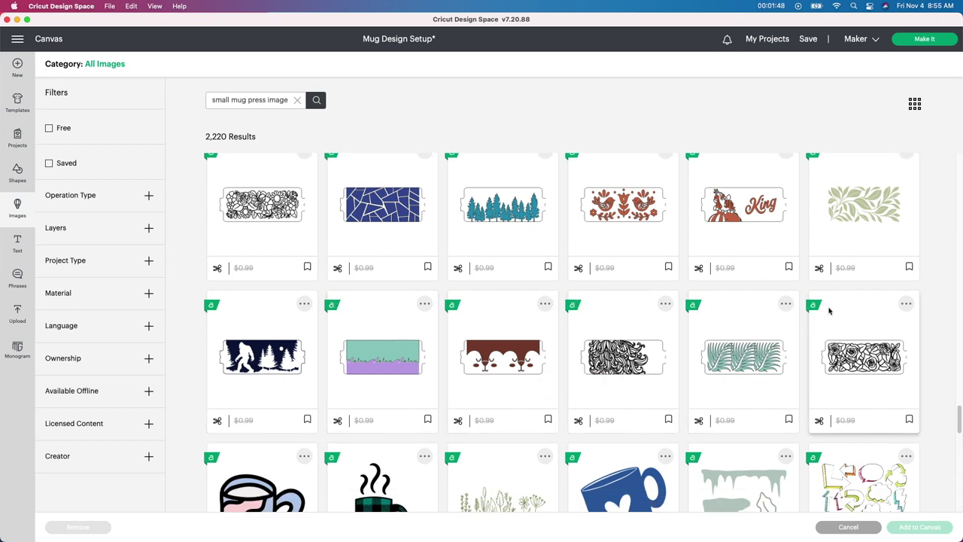
pyautogui.scroll(-4, 798, 324)
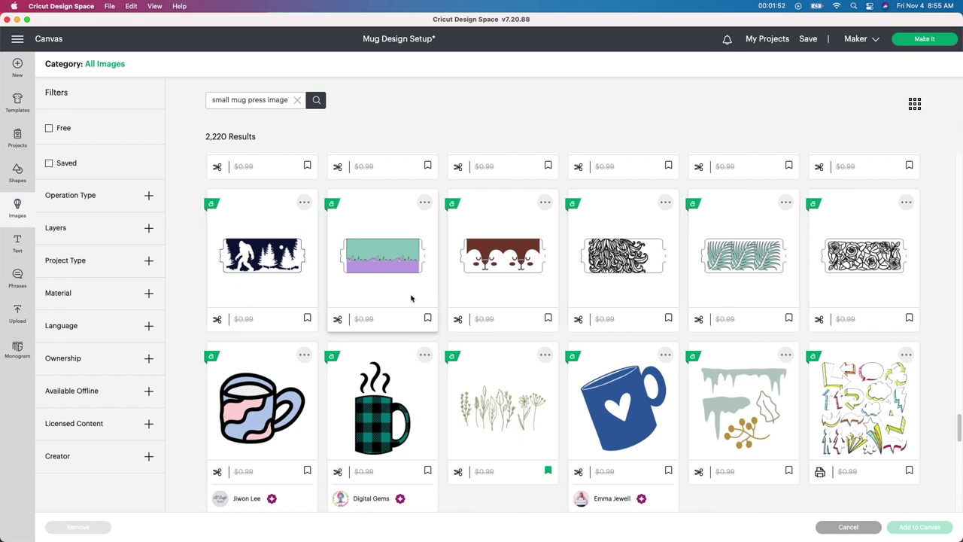
pyautogui.scroll(-5, 426, 307)
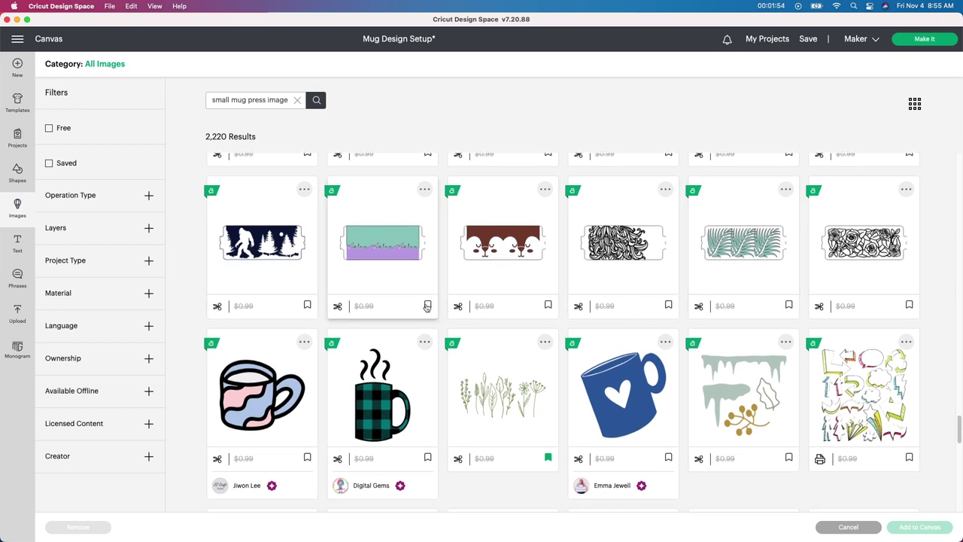
pyautogui.scroll(-5, 428, 307)
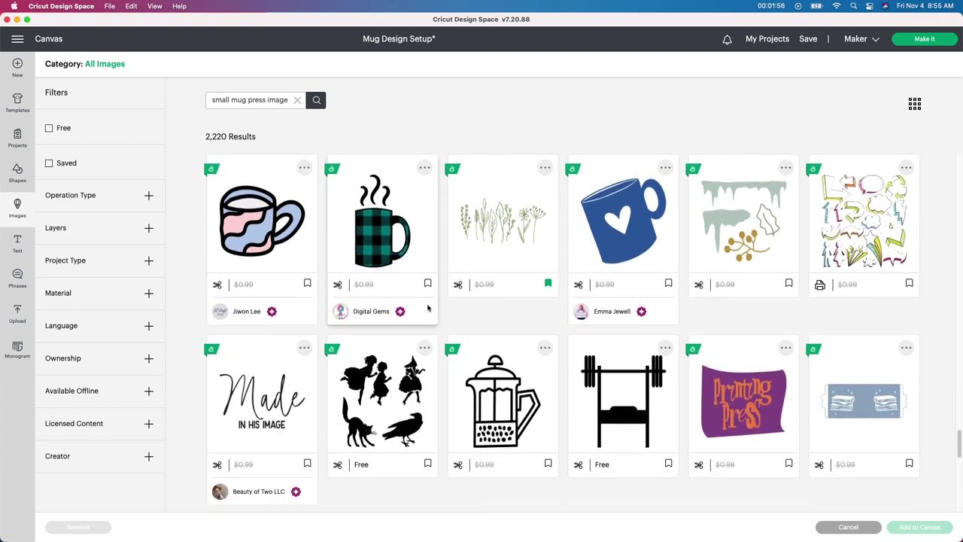
pyautogui.scroll(-5, 427, 307)
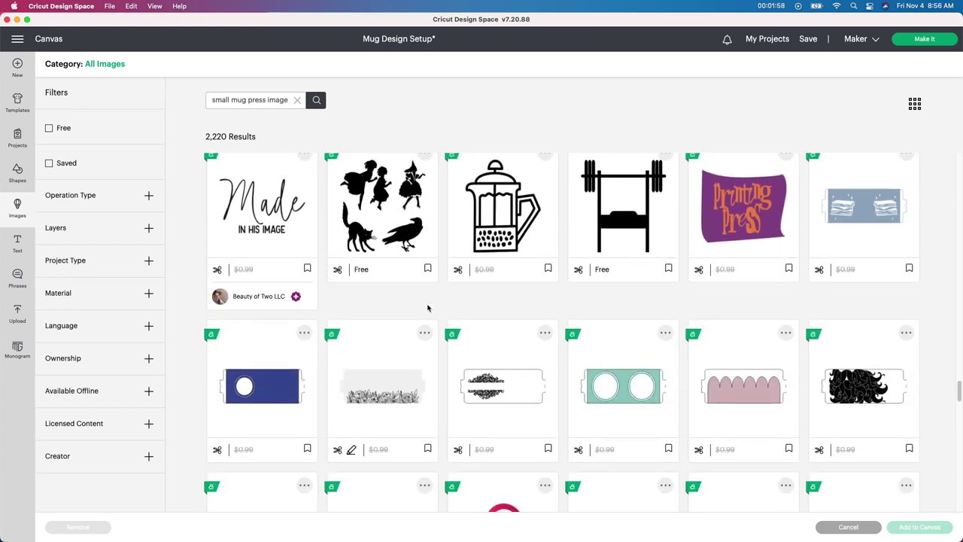
pyautogui.scroll(-3, 427, 307)
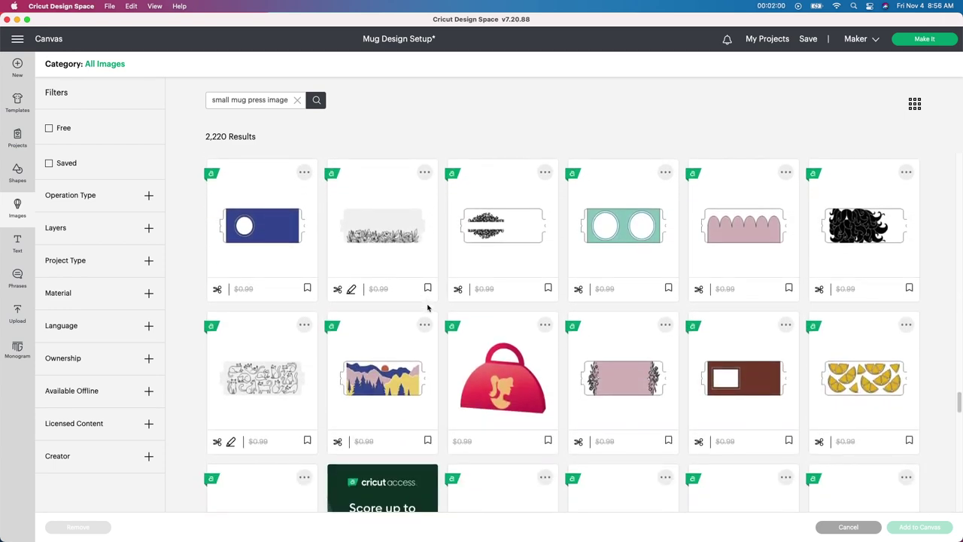
pyautogui.scroll(-1, 427, 307)
pyautogui.scroll(-3, 427, 307)
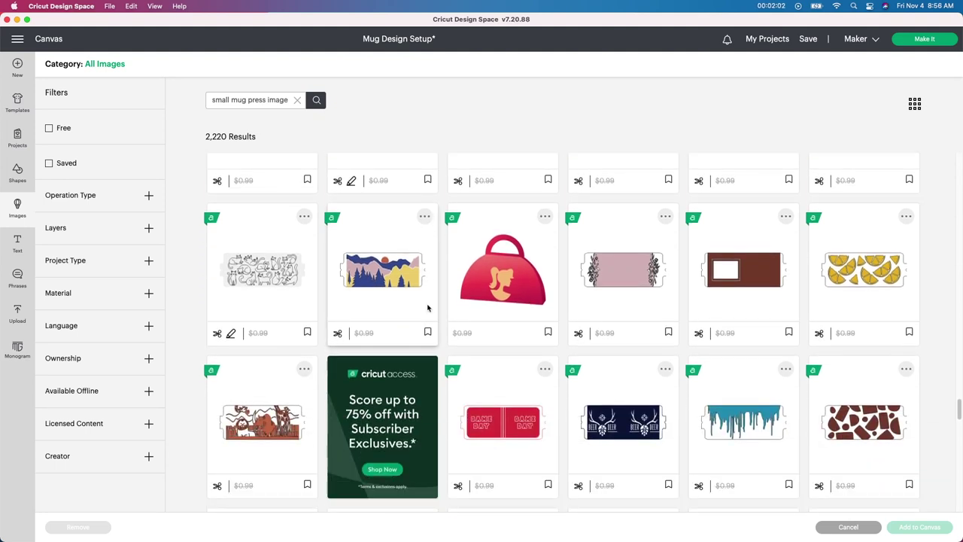
pyautogui.scroll(-1, 427, 307)
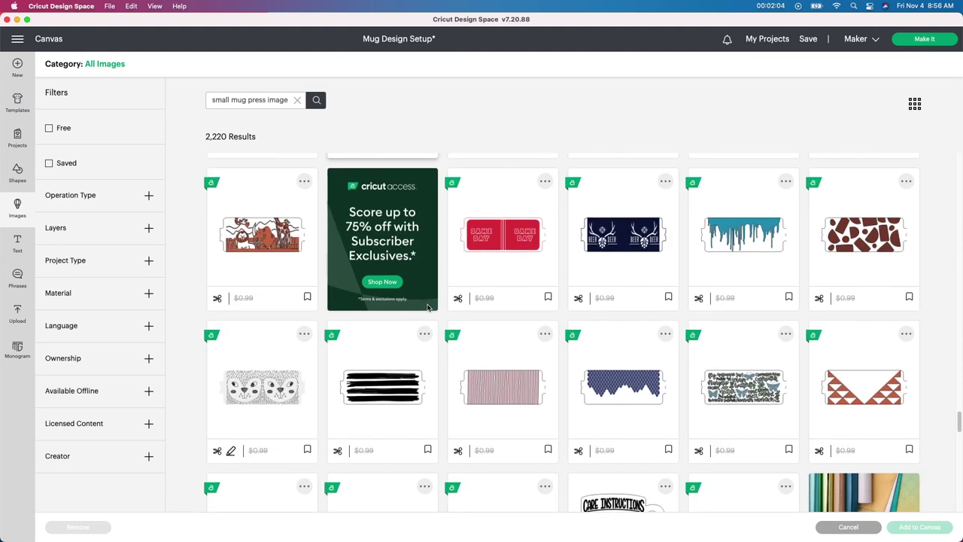
pyautogui.scroll(-2, 427, 307)
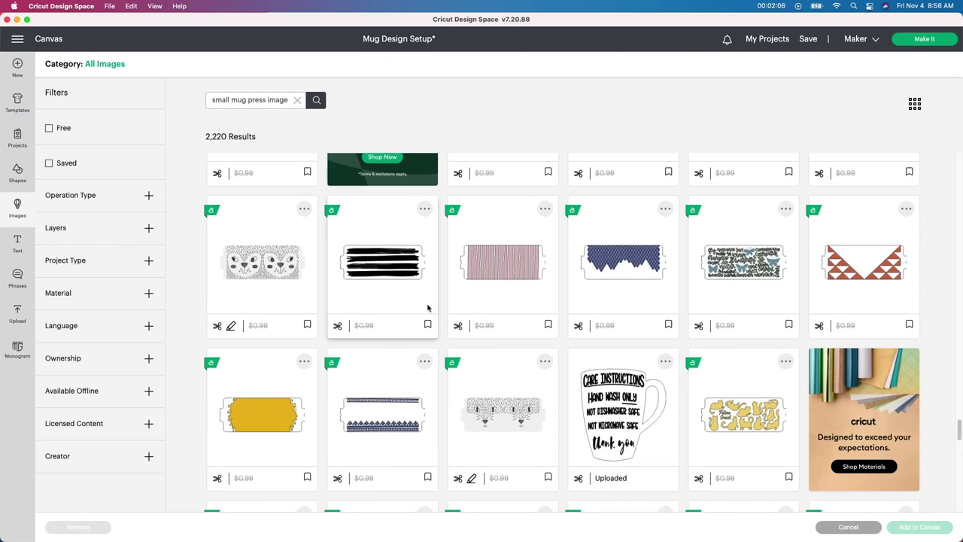
pyautogui.scroll(-5, 429, 310)
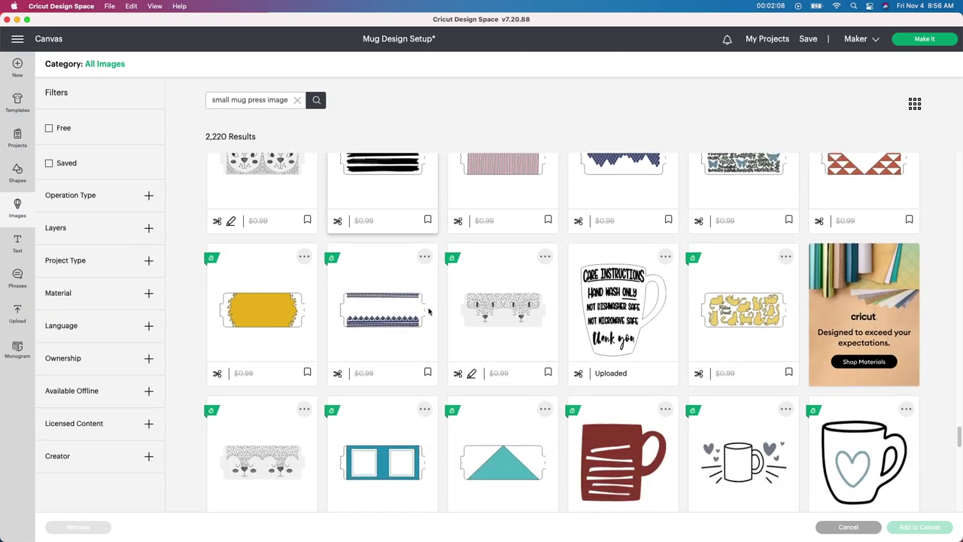
pyautogui.scroll(-12, 428, 310)
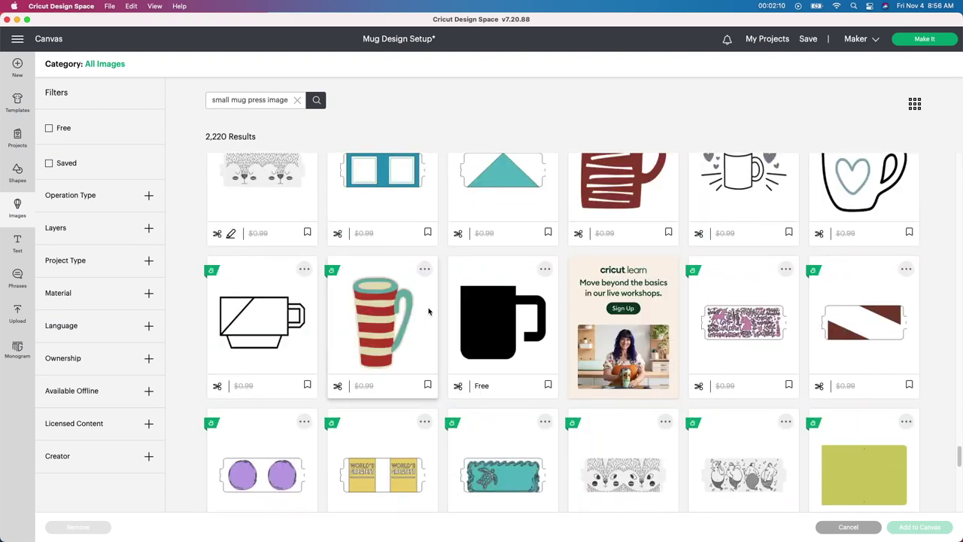
pyautogui.scroll(-8, 429, 311)
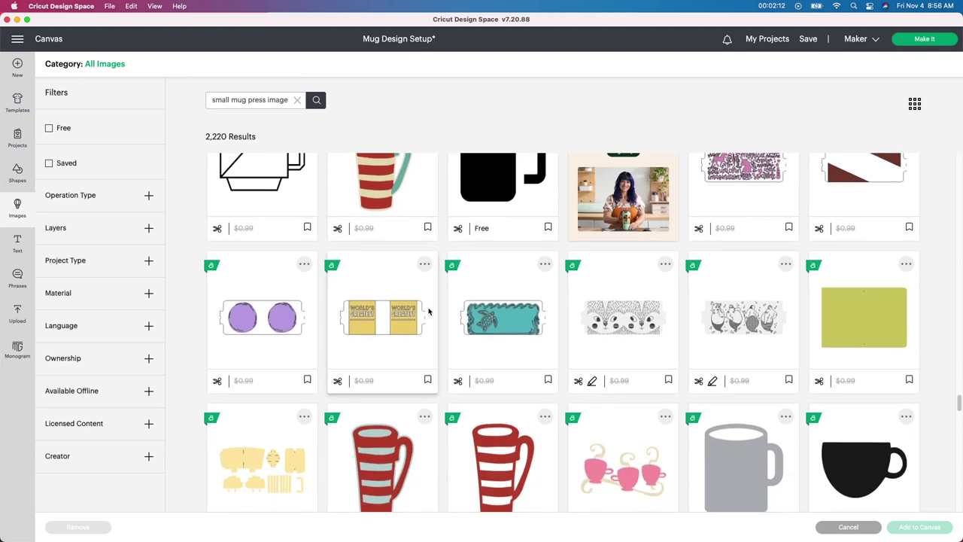
pyautogui.scroll(-5, 429, 311)
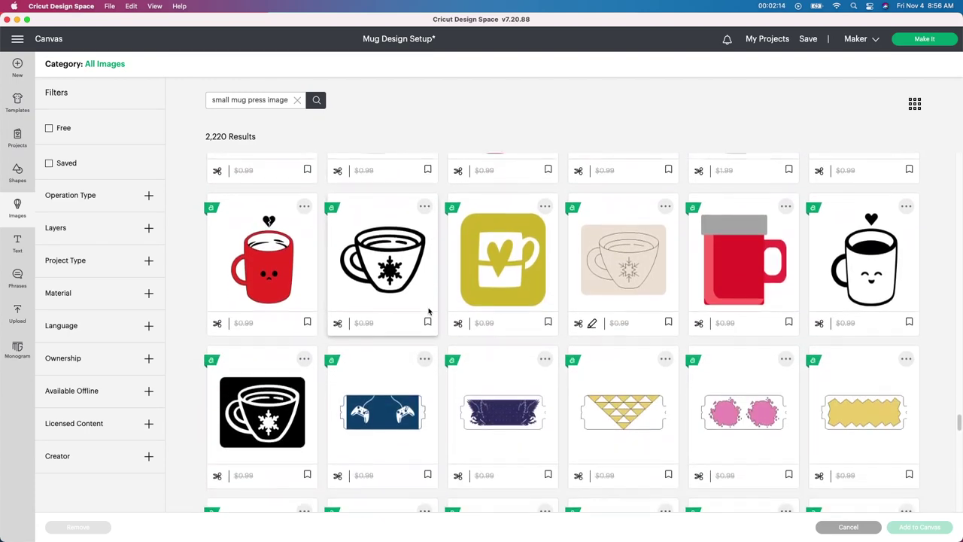
# Step: Shift the Bigfoot mug design up and right, then lay it out on a 12 x 12 Basic Cut mat
pyautogui.click(840, 526)
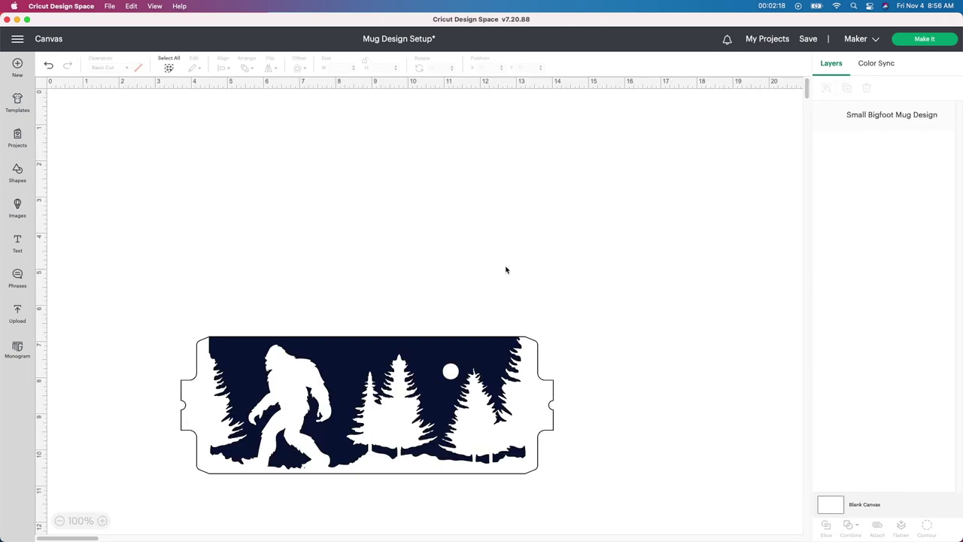
pyautogui.click(380, 390)
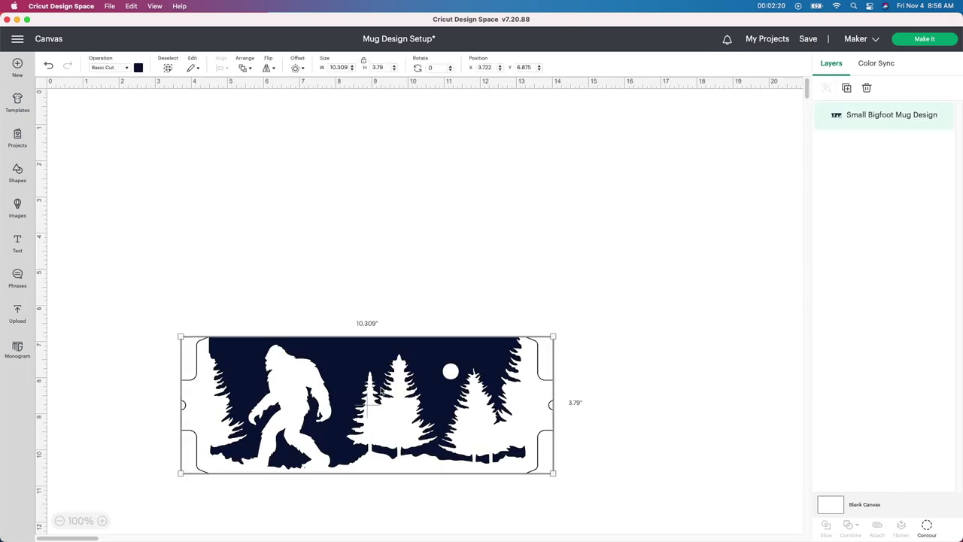
pyautogui.moveTo(379, 390); pyautogui.dragTo(443, 238)
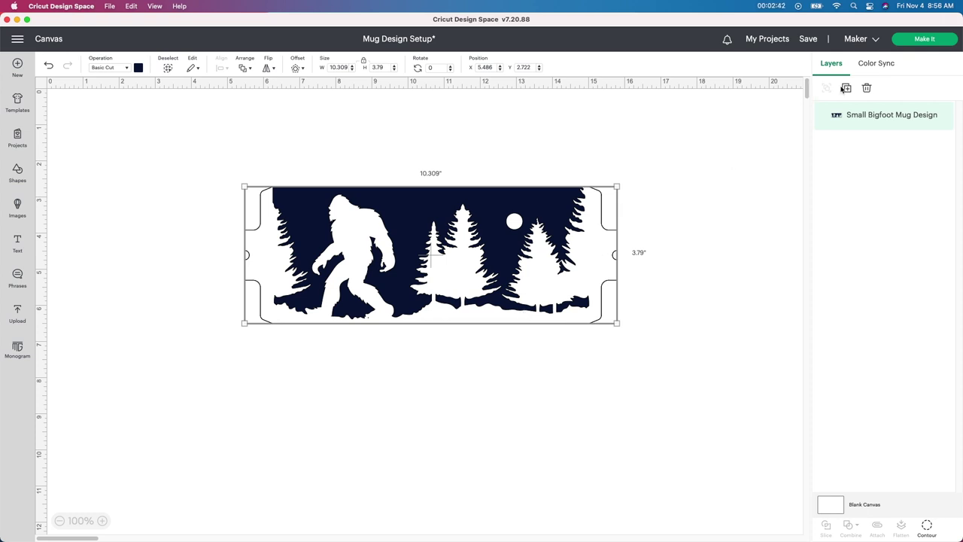
pyautogui.click(942, 44)
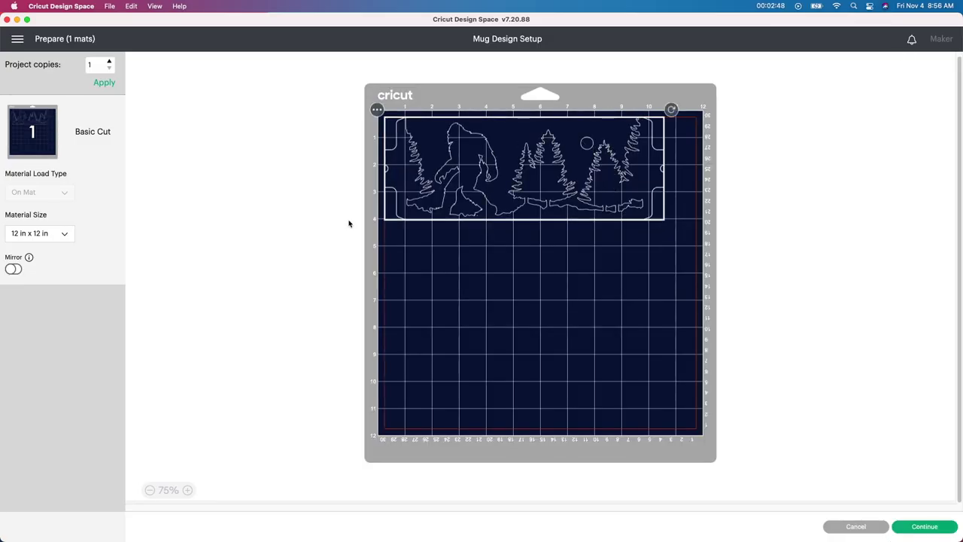
# Step: Turn on Mirror for the Bigfoot mat and continue to material setup
pyautogui.click(14, 269)
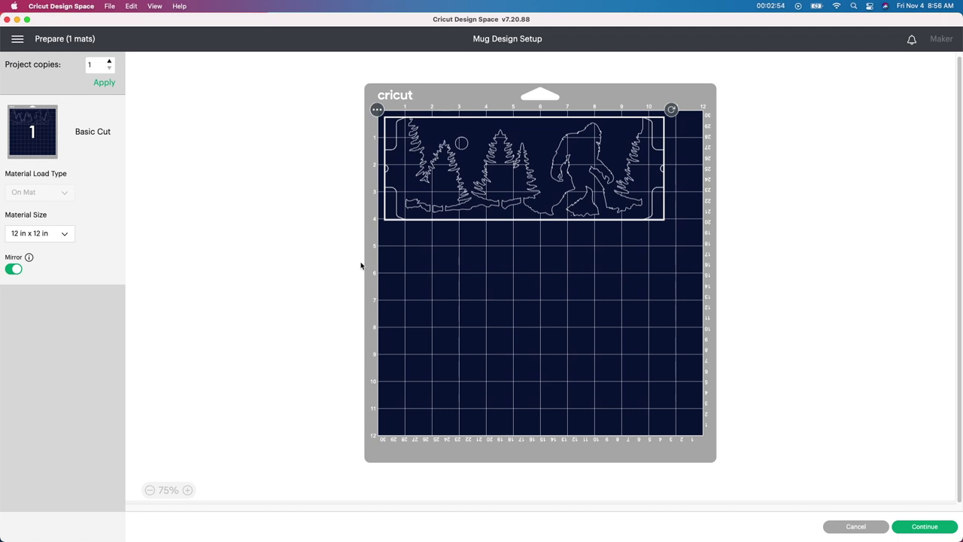
pyautogui.click(916, 527)
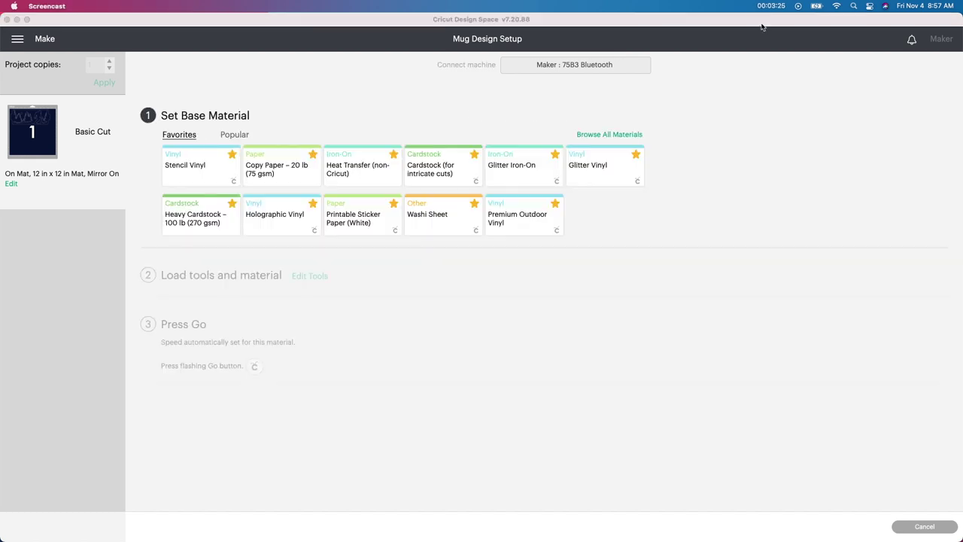
# Step: Search all materials for 'infusible' and choose Infusible Ink Transfer Sheet as the base material
pyautogui.click(615, 136)
pyautogui.click(630, 128)
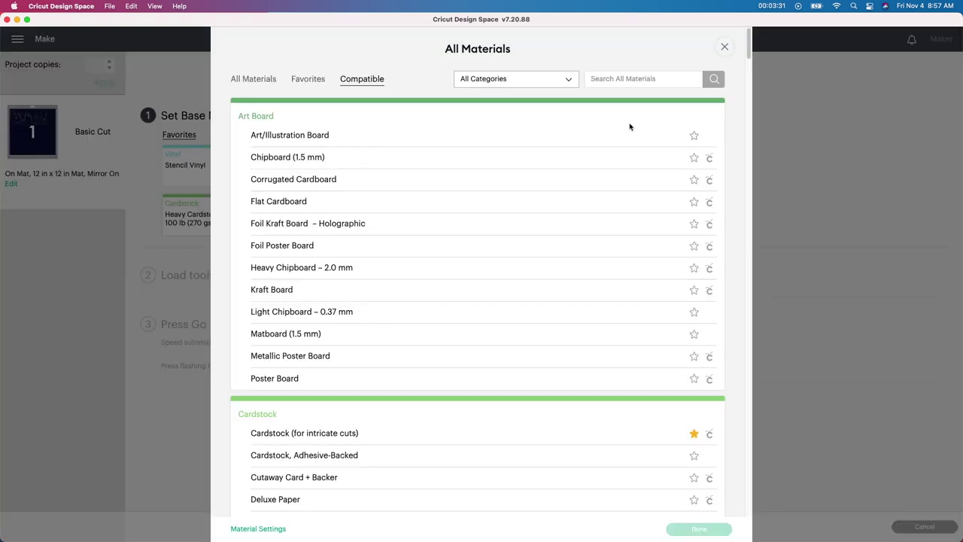
pyautogui.click(657, 78)
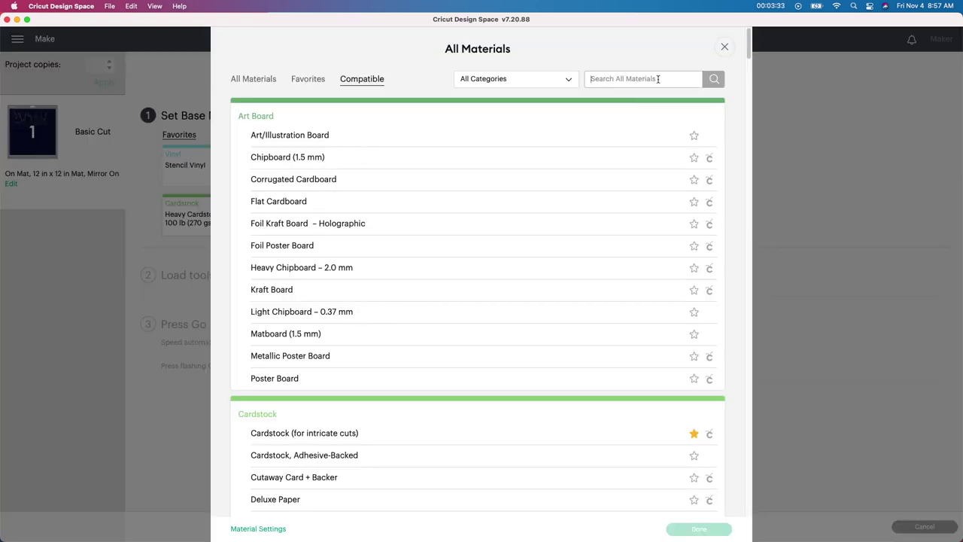
pyautogui.write('in')
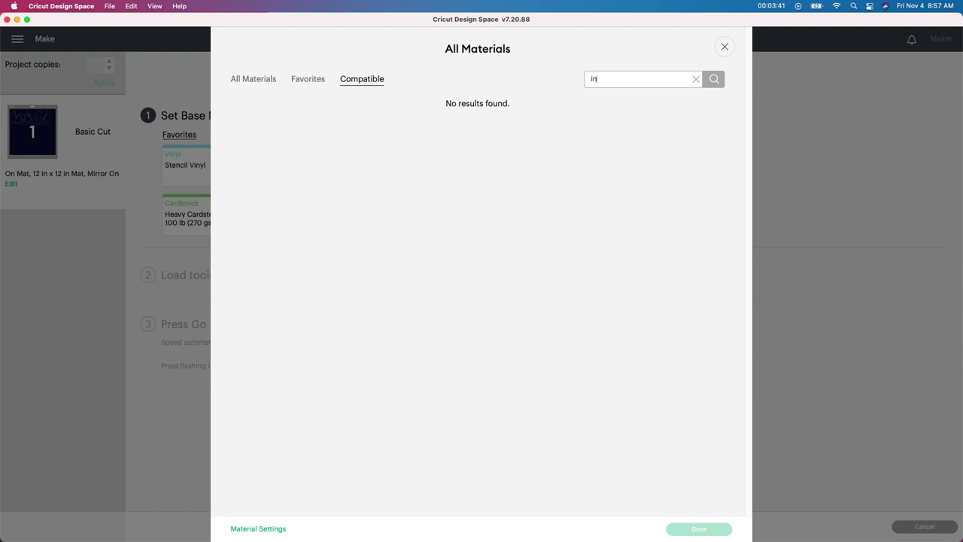
pyautogui.write('fusible')
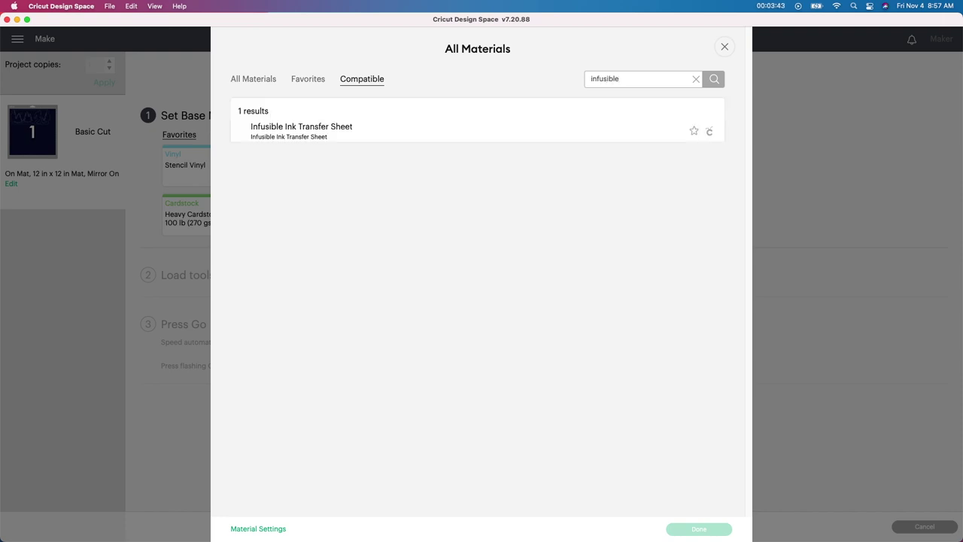
pyautogui.click(302, 131)
pyautogui.click(706, 534)
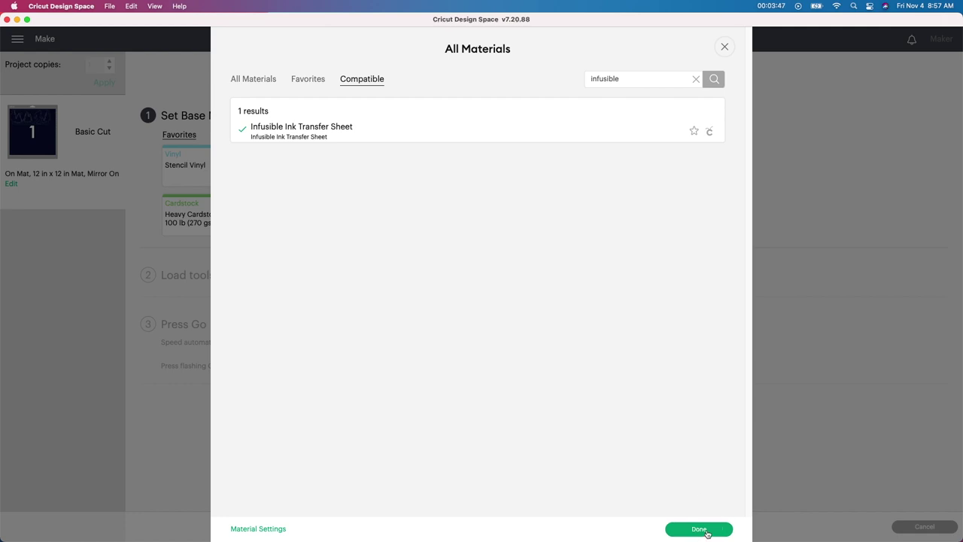